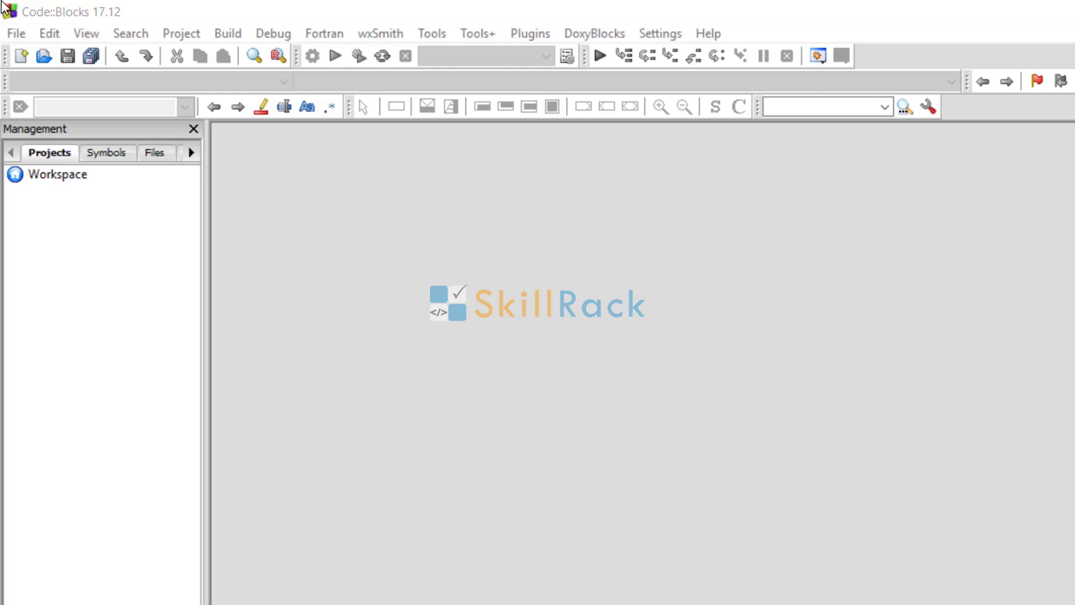
# Launch the Console application wizard from File > New > Project and choose C as the language.
pyautogui.click(17, 33)
pyautogui.moveTo(117, 55)
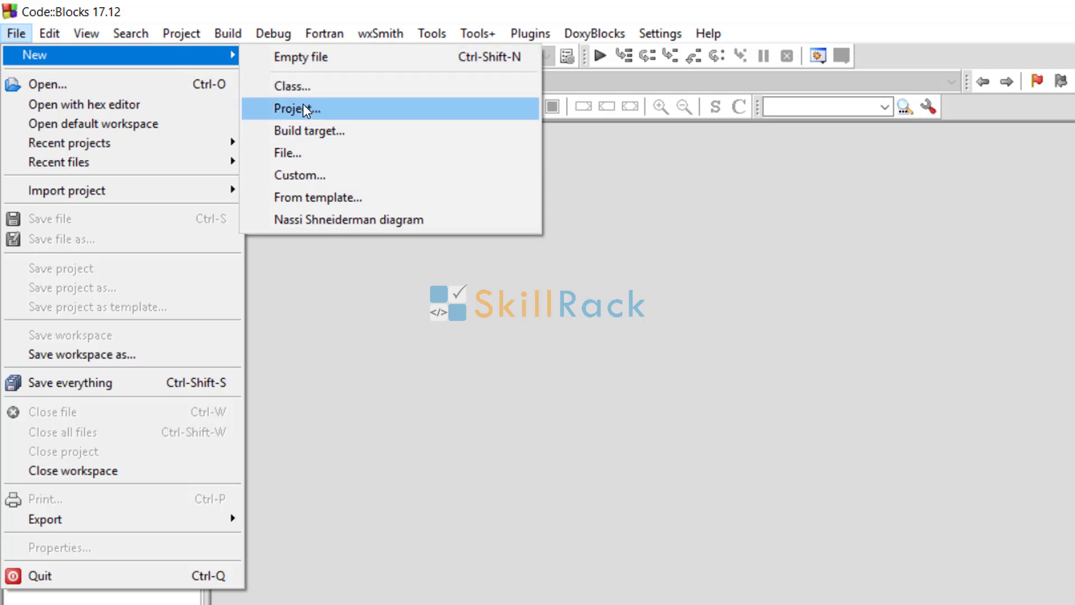
pyautogui.click(297, 107)
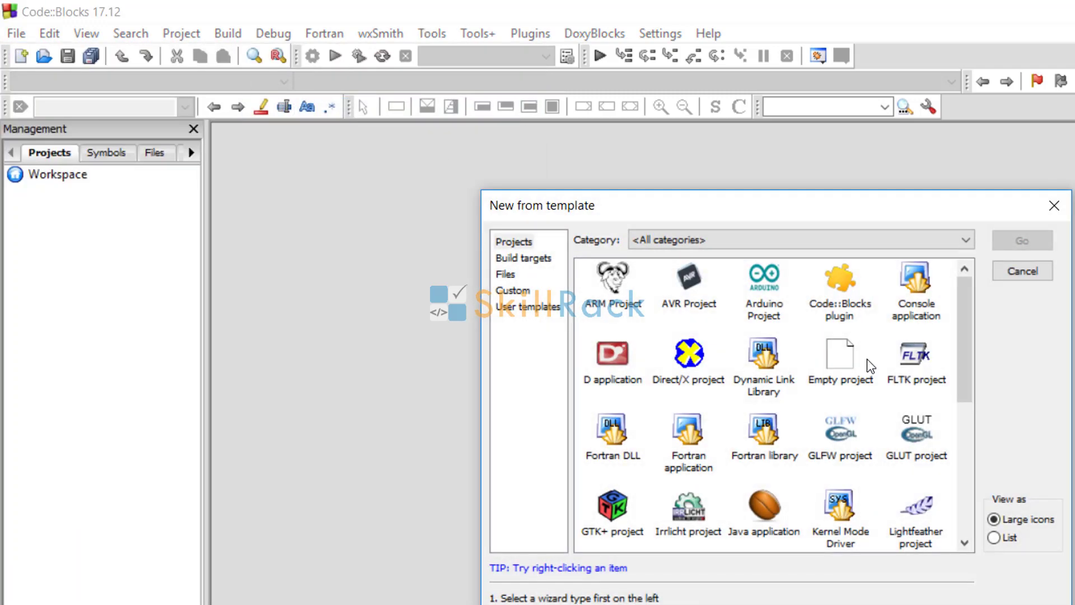
pyautogui.click(917, 290)
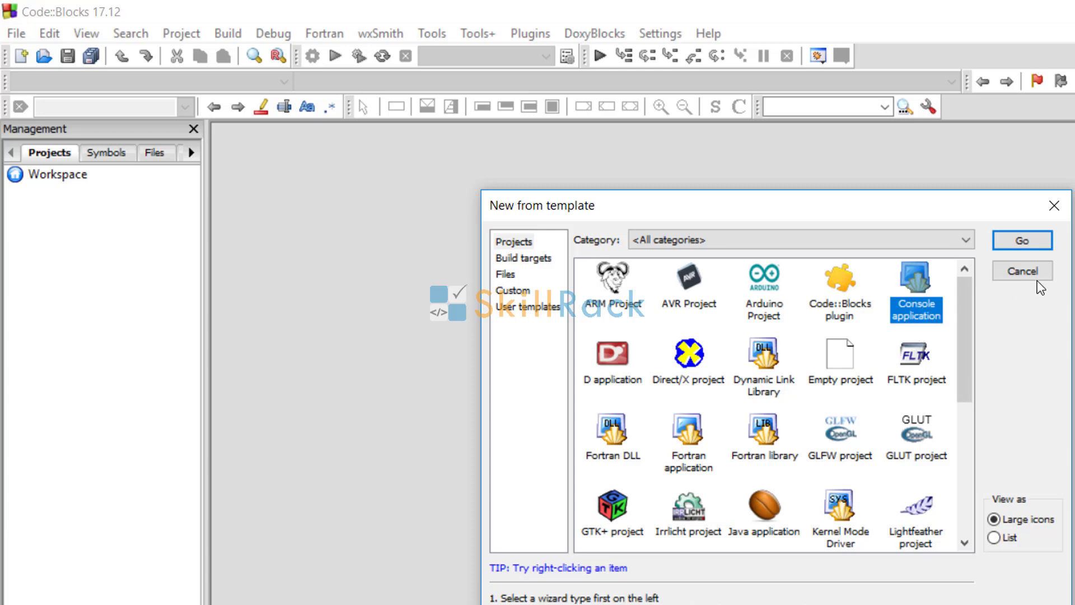
pyautogui.click(1027, 244)
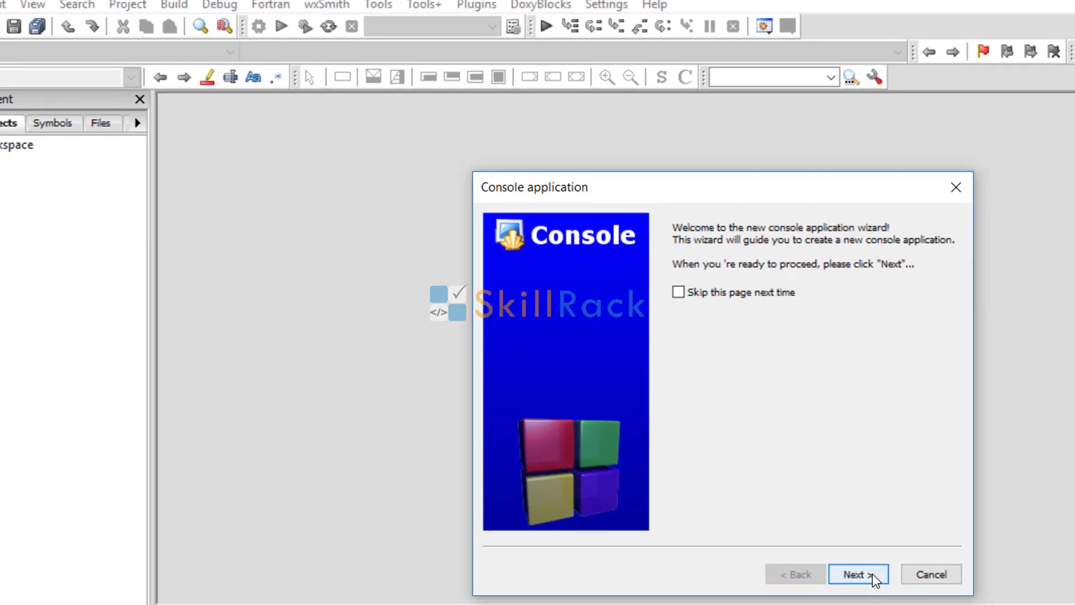
pyautogui.click(911, 600)
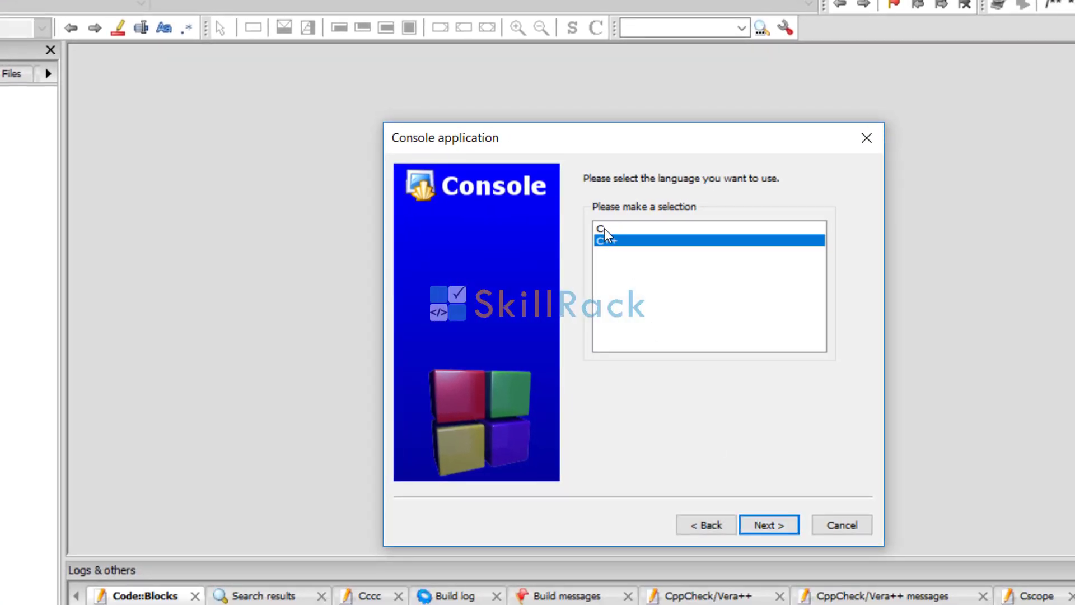
pyautogui.click(604, 228)
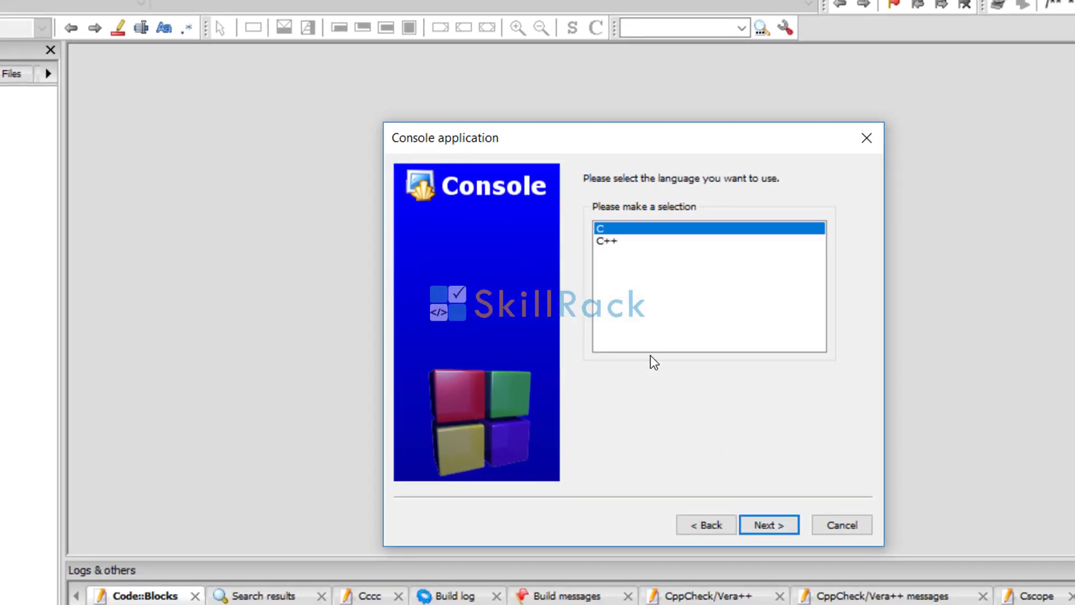
pyautogui.click(768, 524)
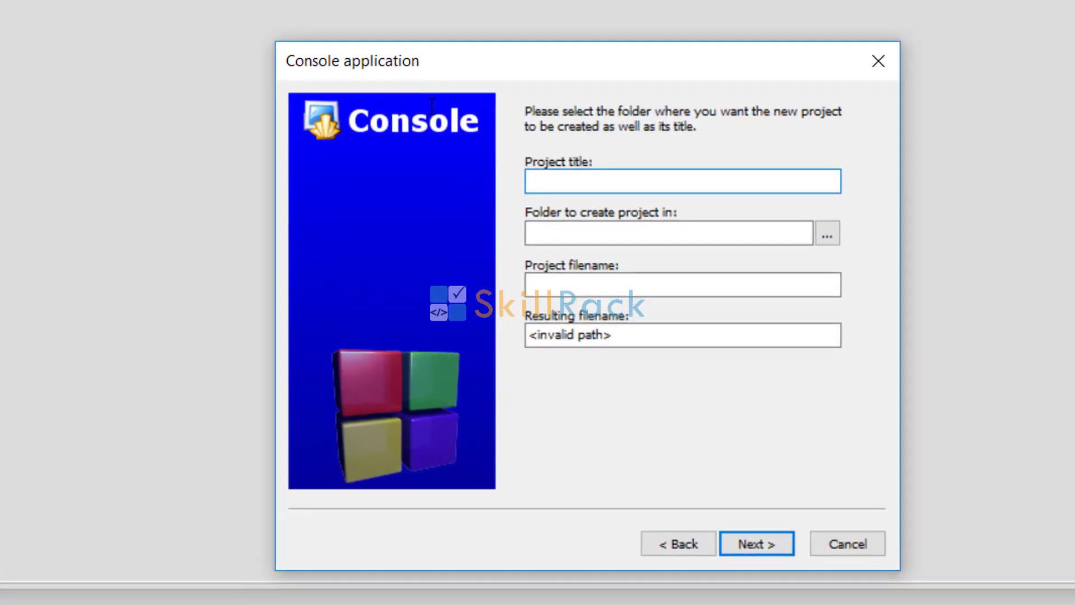
pyautogui.write('SkillRack')
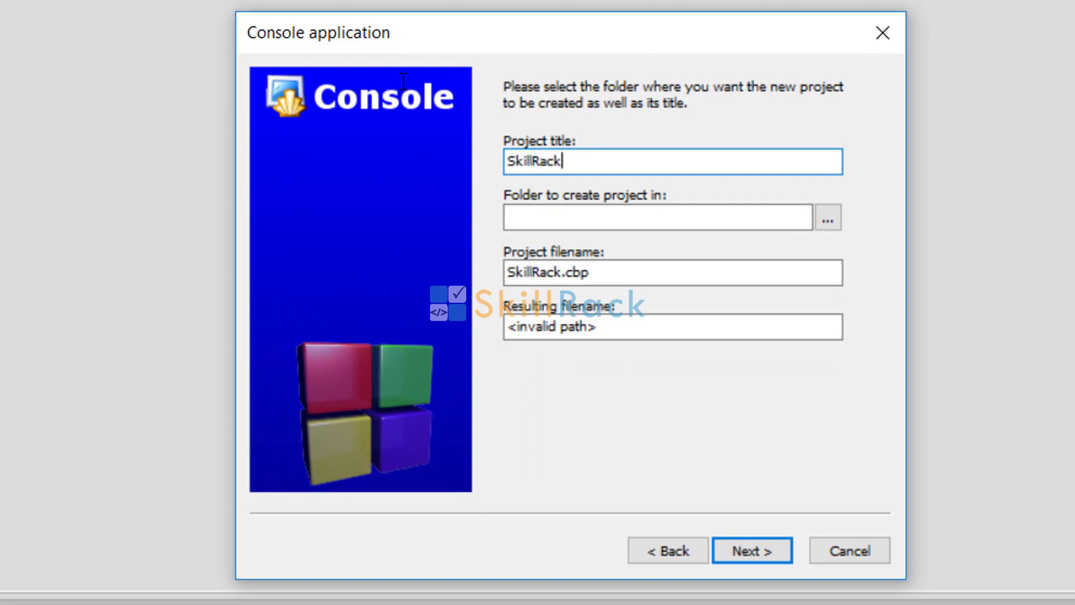
pyautogui.write('Tutor')
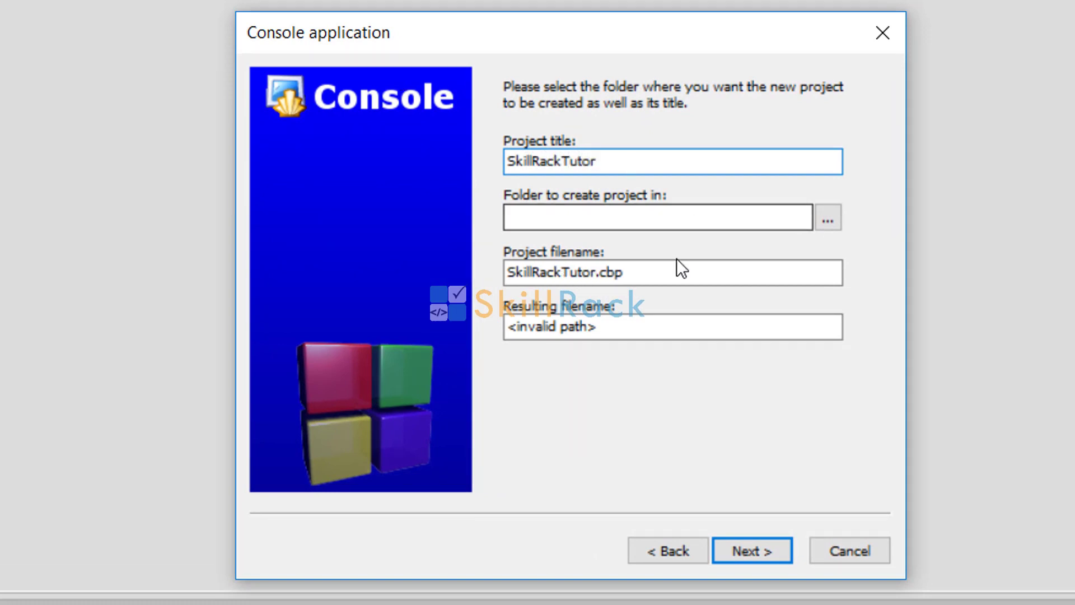
# Browse to drive Acer (C:) and create a new 'code' folder as the project location.
pyautogui.click(827, 219)
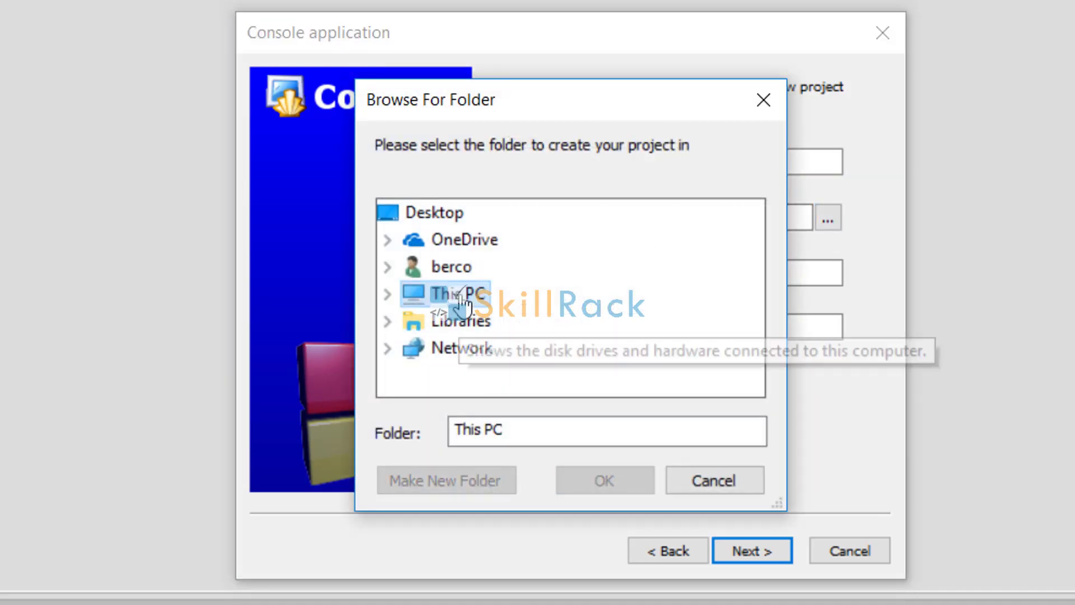
pyautogui.doubleClick(555, 302)
pyautogui.scroll(-3, 553, 329)
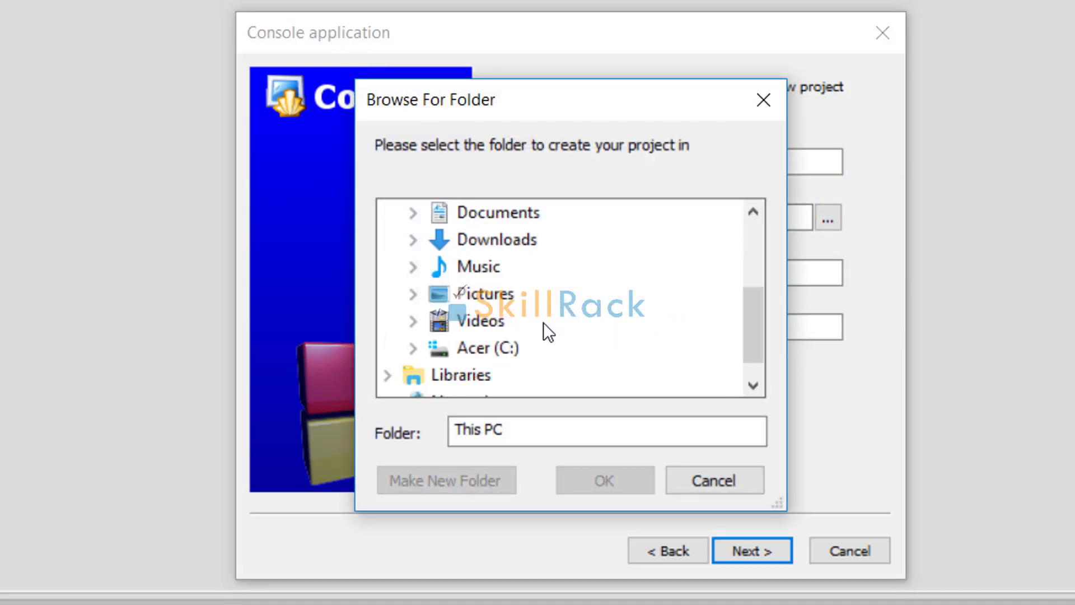
pyautogui.doubleClick(504, 346)
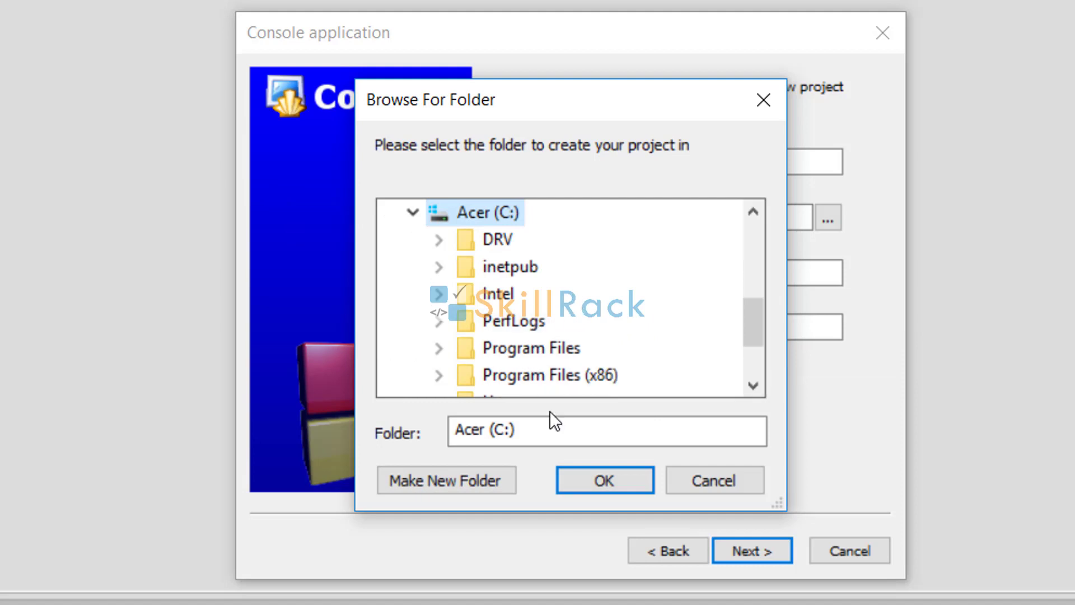
pyautogui.click(468, 476)
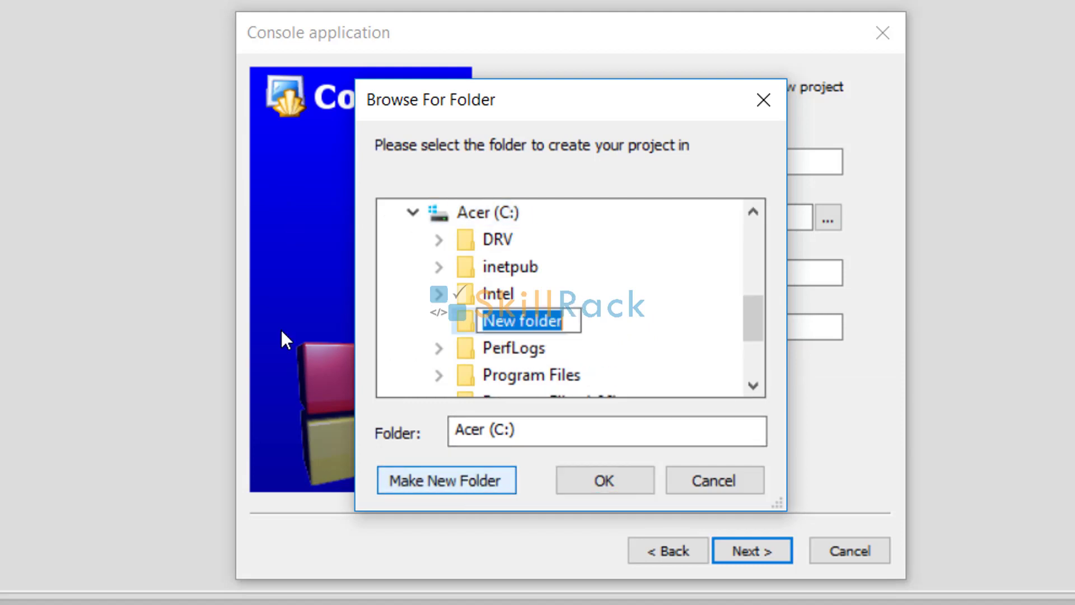
pyautogui.write('code')
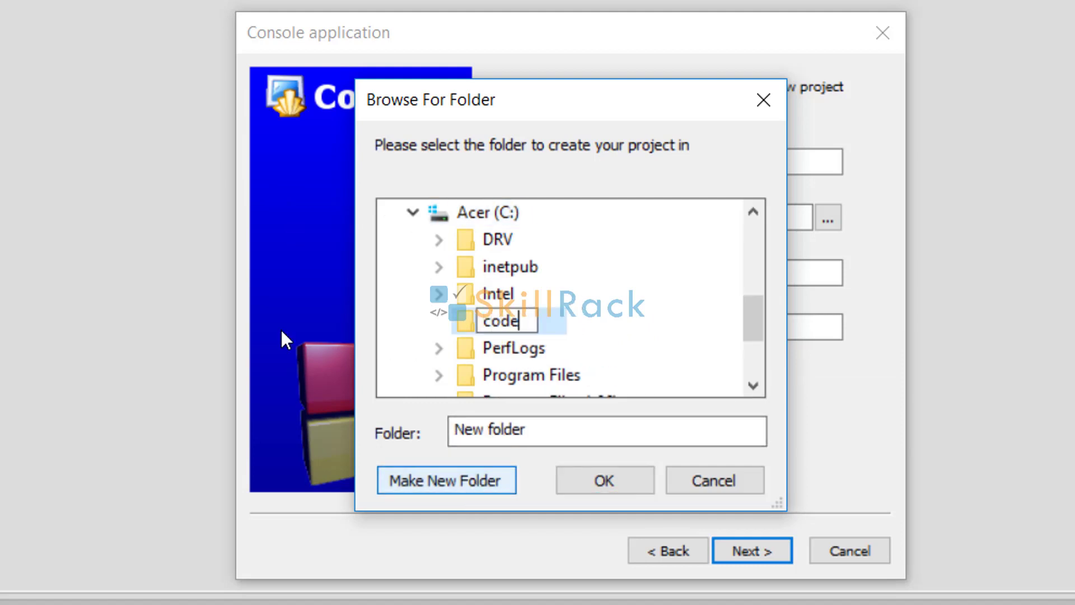
pyautogui.press('Return')
pyautogui.press('Return')
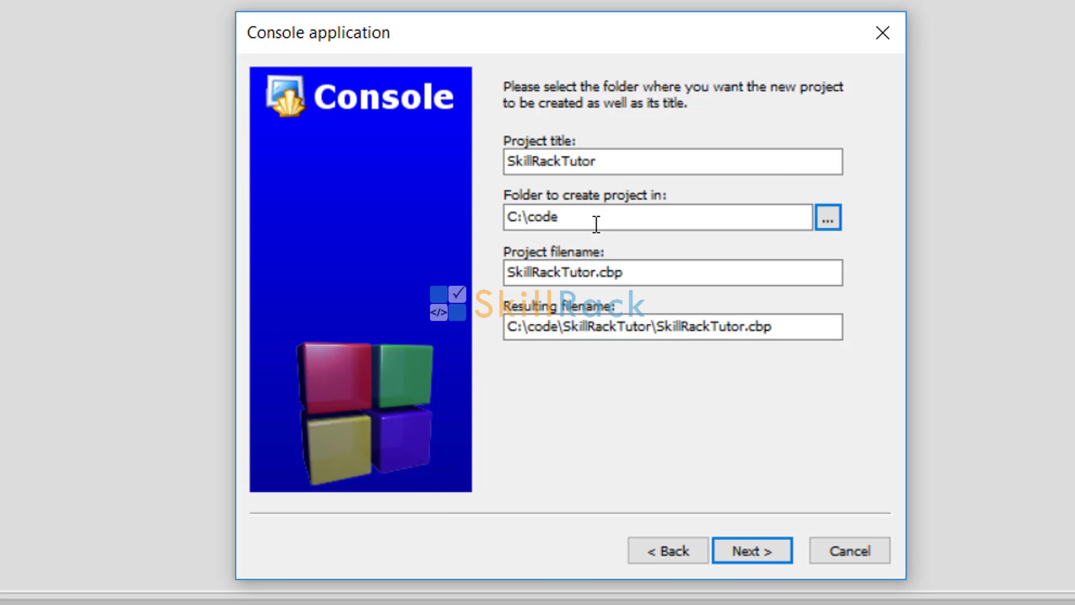
# Keep the GNU GCC Compiler with Debug and Release configurations and finish the wizard.
pyautogui.click(758, 550)
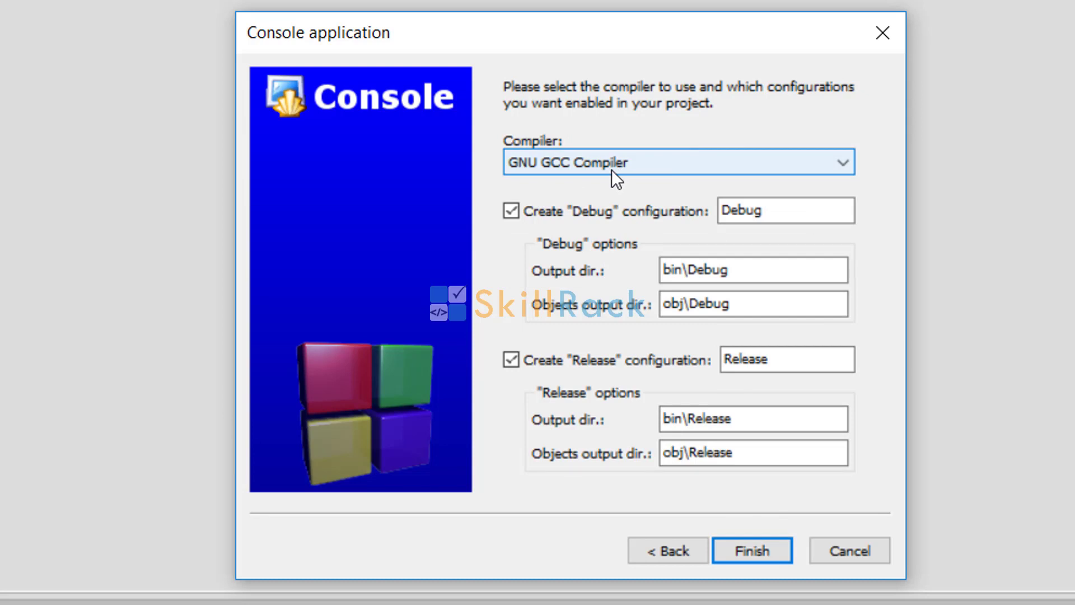
pyautogui.click(751, 550)
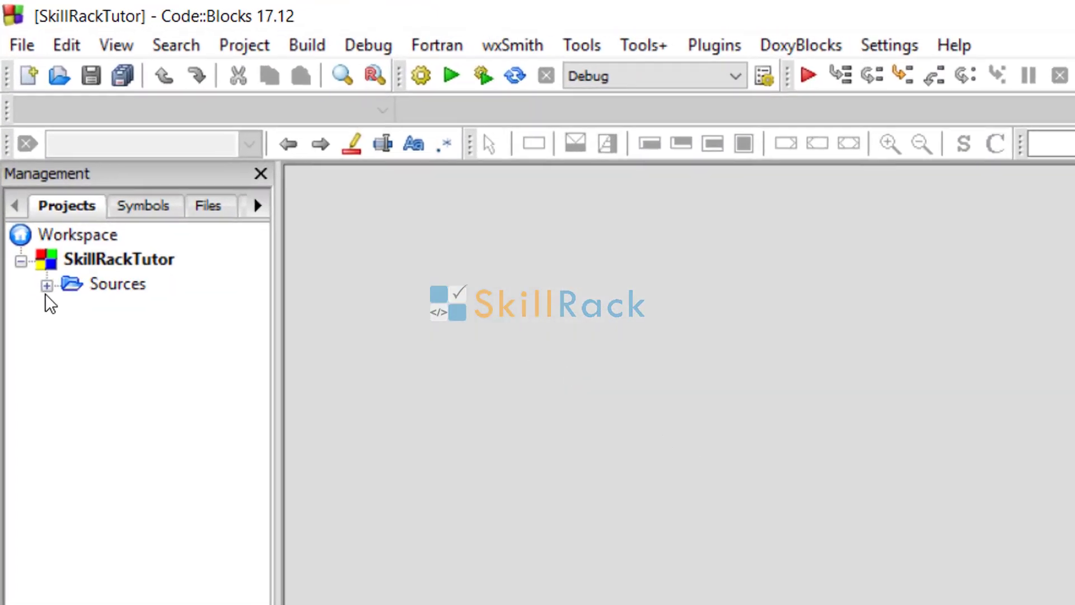
# Expand Sources and open main.c, showing the default Hello world program in the editor.
pyautogui.click(48, 290)
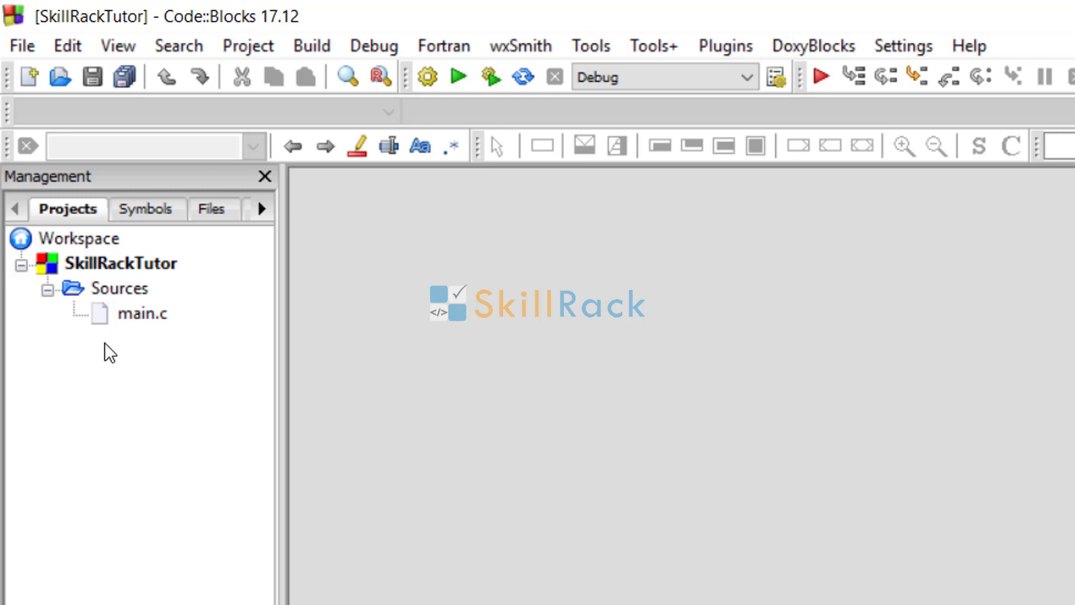
pyautogui.doubleClick(127, 312)
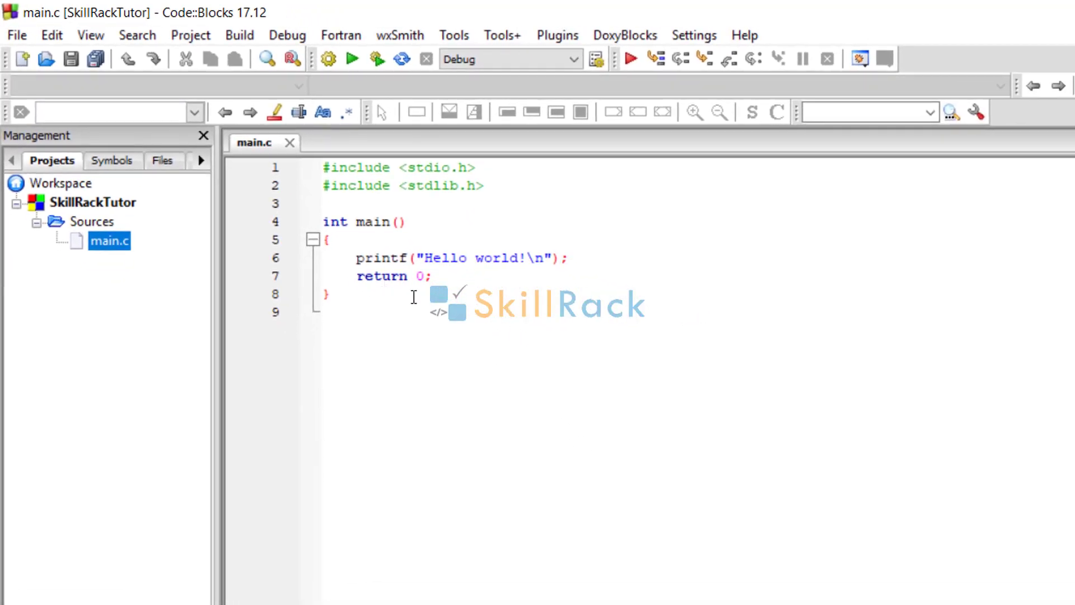
pyautogui.scroll(2, 581, 364)
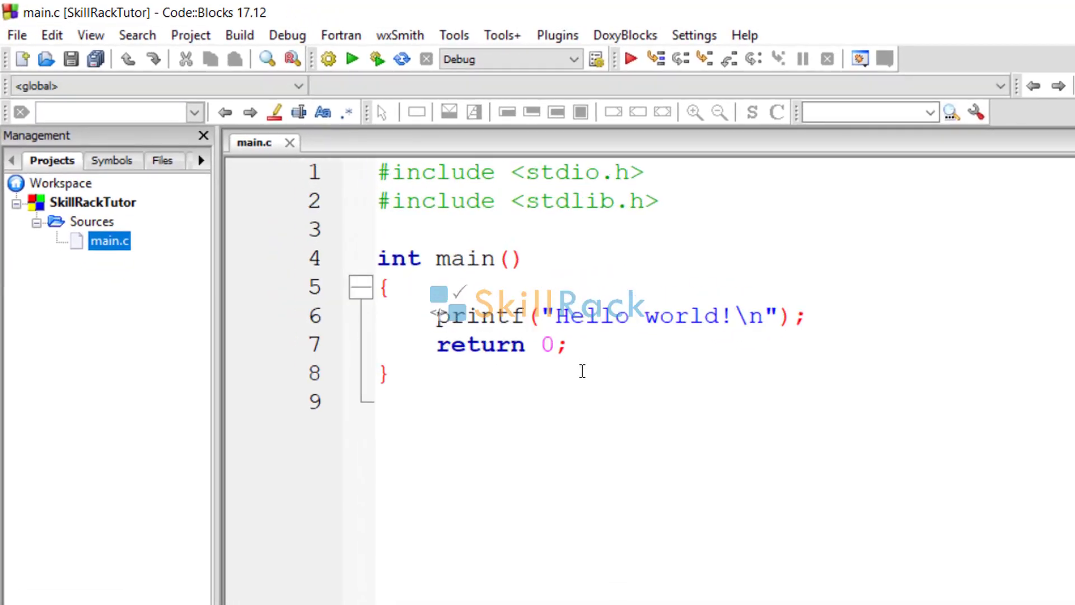
pyautogui.scroll(2, 581, 365)
pyautogui.click(774, 419)
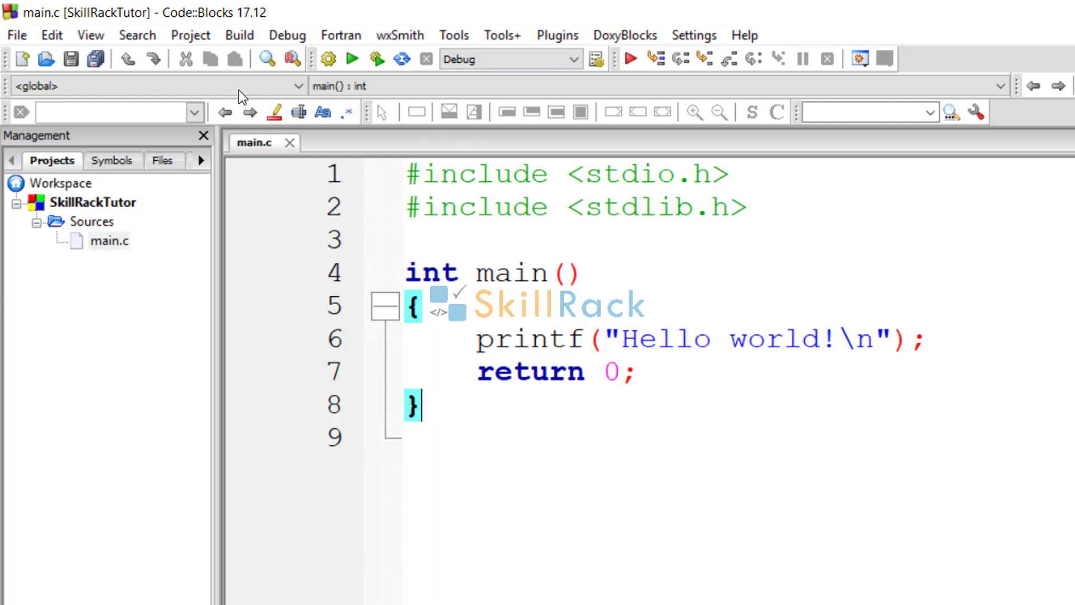
# Build and run SkillRackTutor from the Build menu so the console shows Hello world!
pyautogui.click(240, 35)
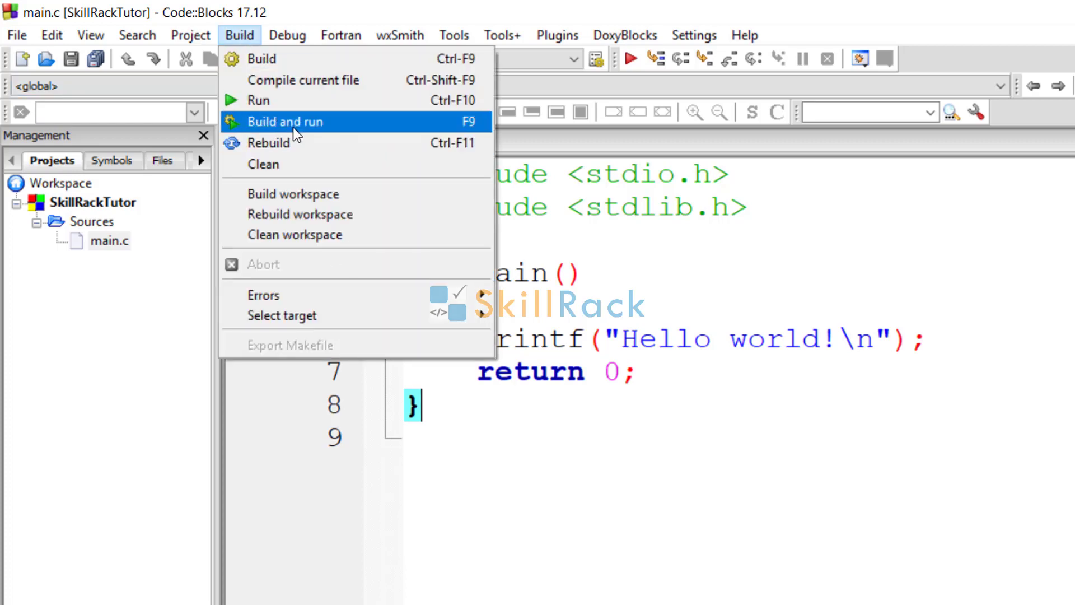
pyautogui.click(285, 122)
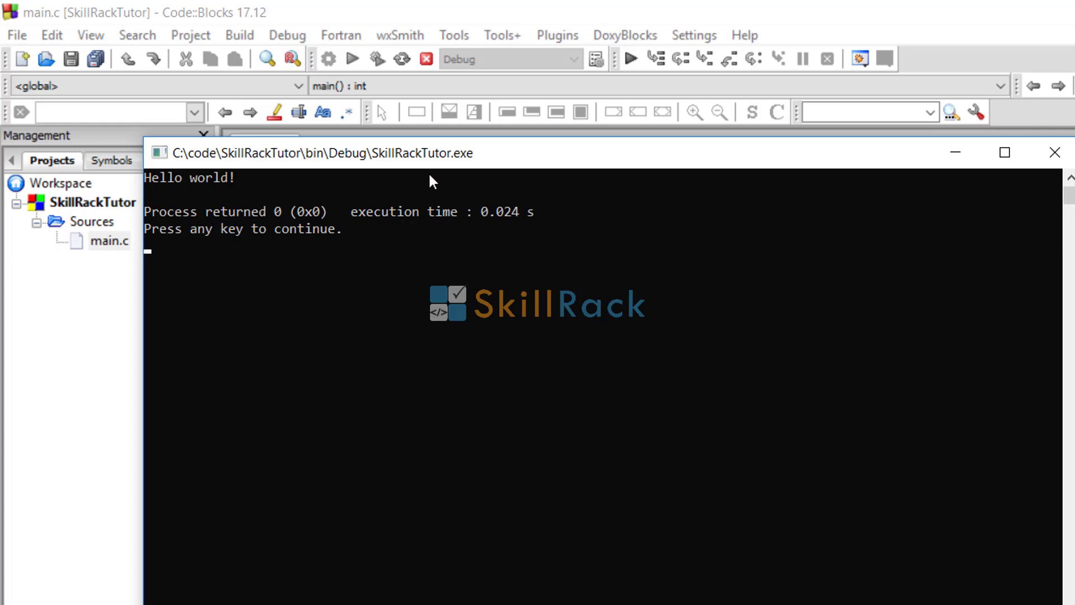
# Set the console font size to 28, move the window up-left, and reopen its system menu.
pyautogui.rightClick(504, 155)
pyautogui.click(559, 336)
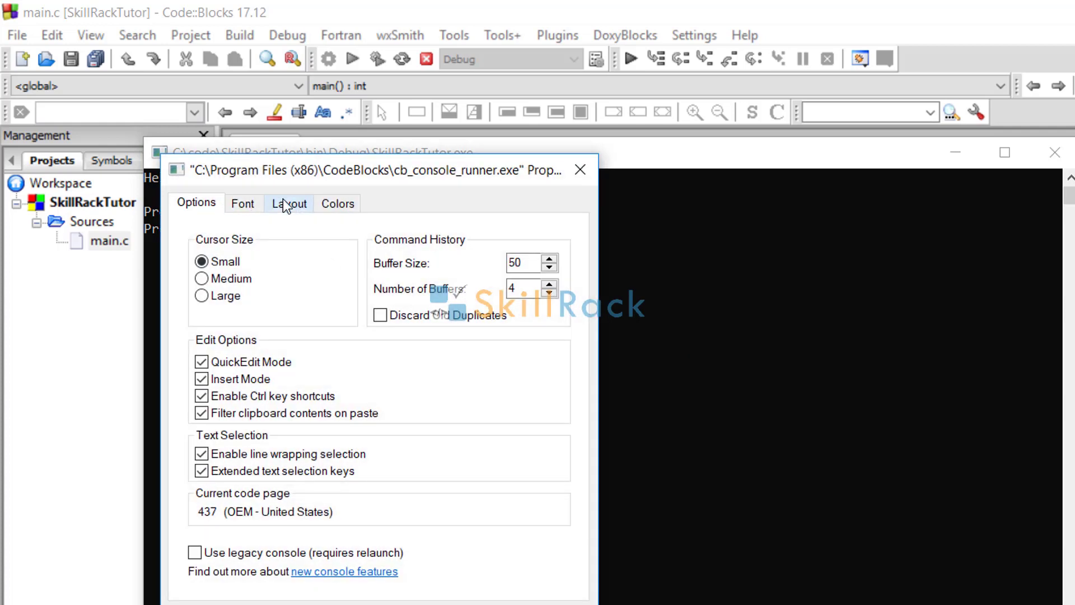
pyautogui.click(243, 204)
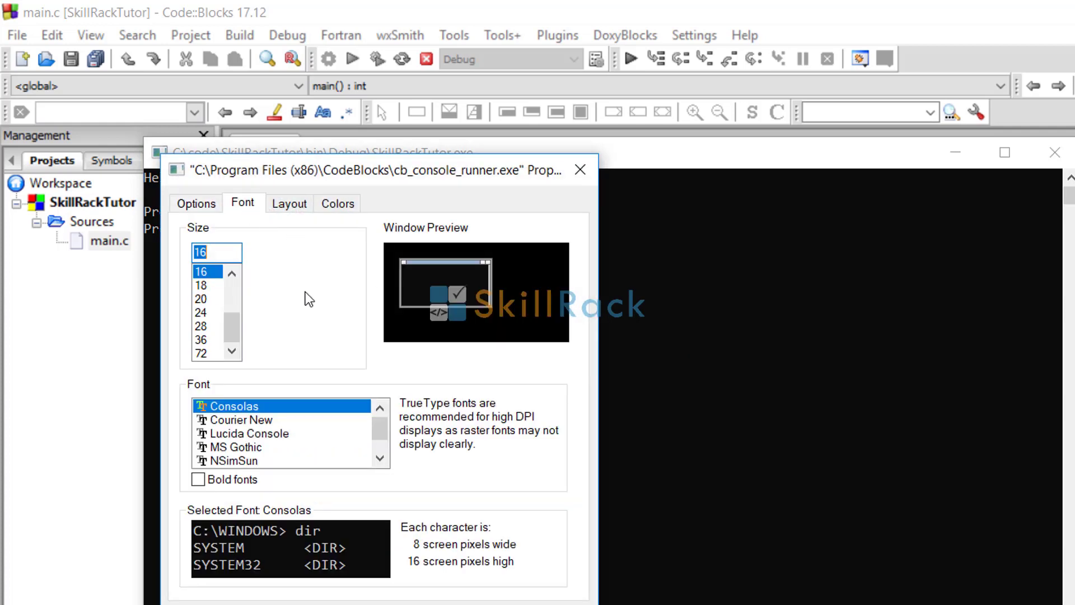
pyautogui.click(202, 312)
pyautogui.click(201, 326)
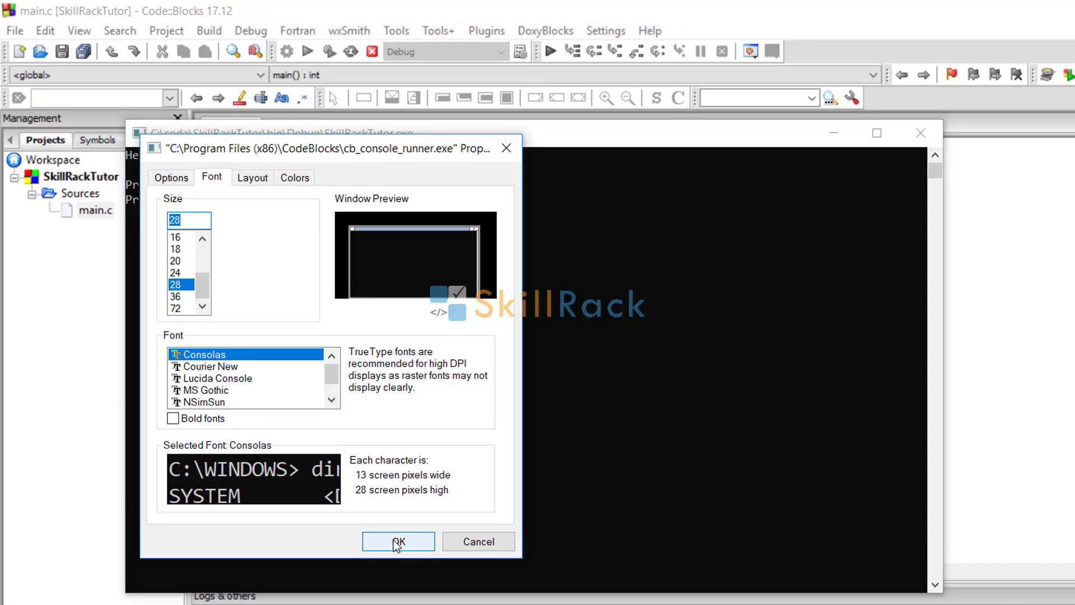
pyautogui.click(398, 541)
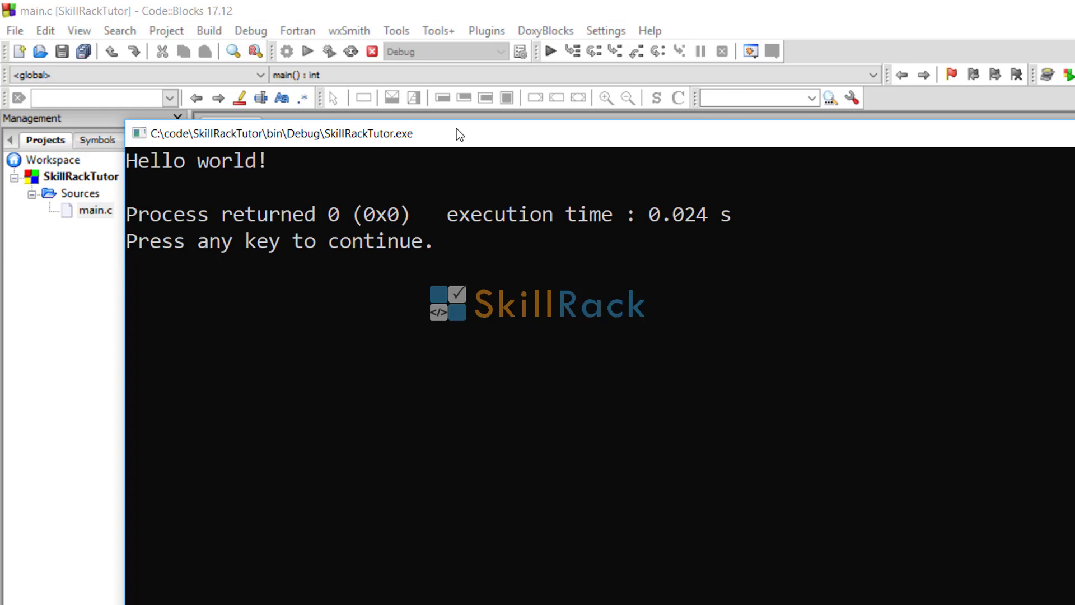
pyautogui.moveTo(456, 133); pyautogui.dragTo(400, 39)
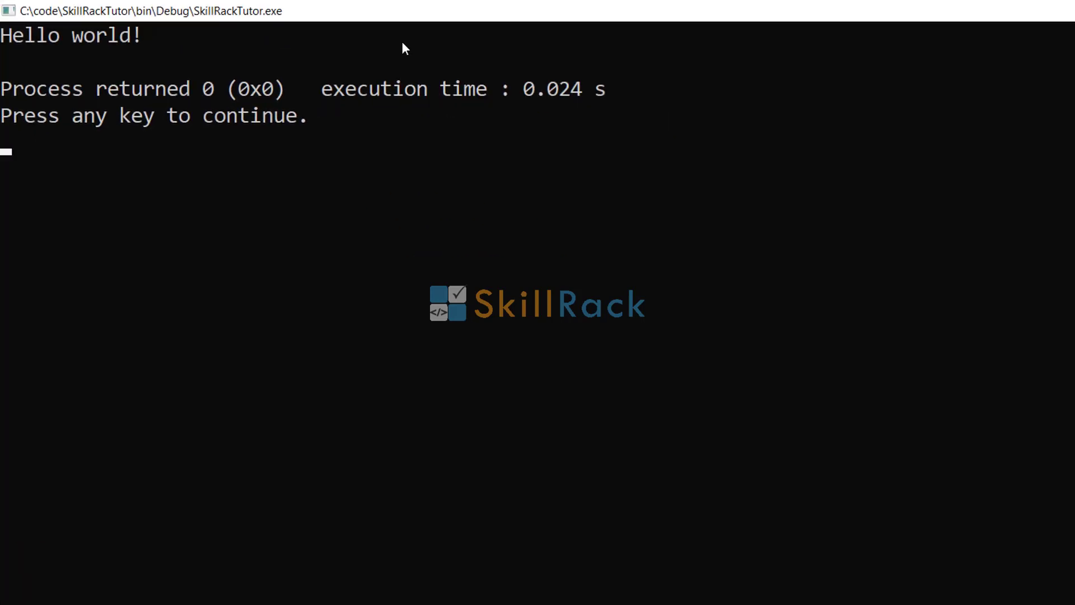
pyautogui.rightClick(378, 40)
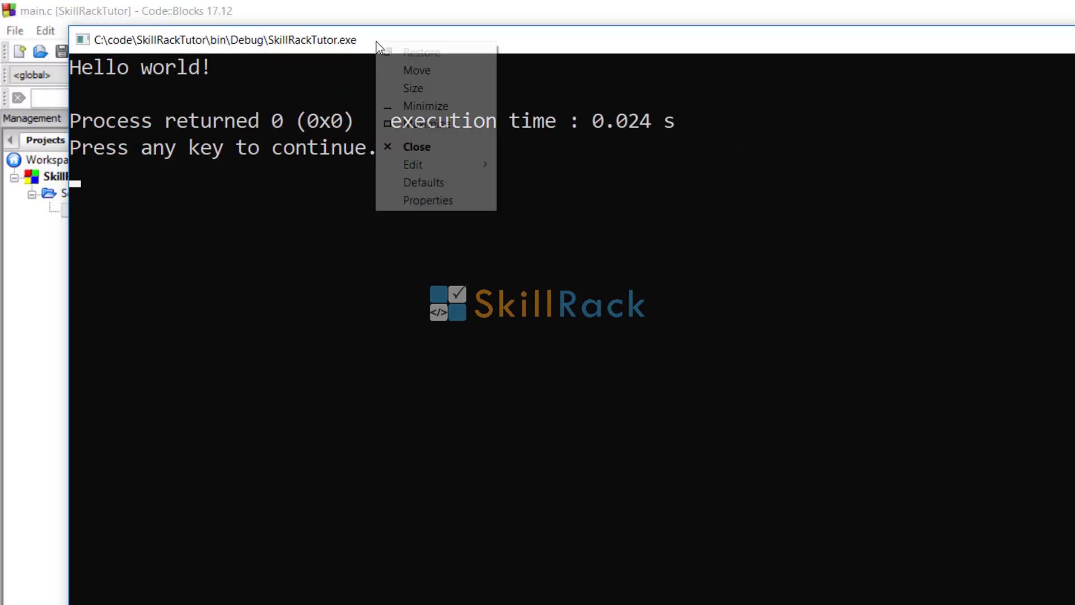
# Enter 800 for screen buffer height, window width and window height in the Layout settings.
pyautogui.click(428, 200)
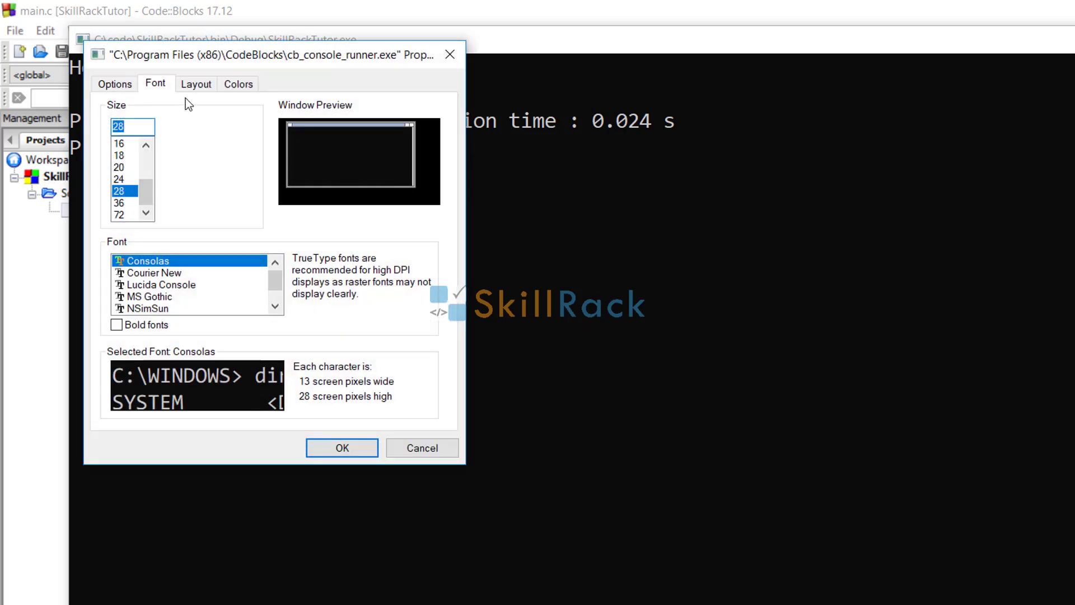
pyautogui.click(196, 82)
pyautogui.doubleClick(221, 156)
pyautogui.click(234, 157)
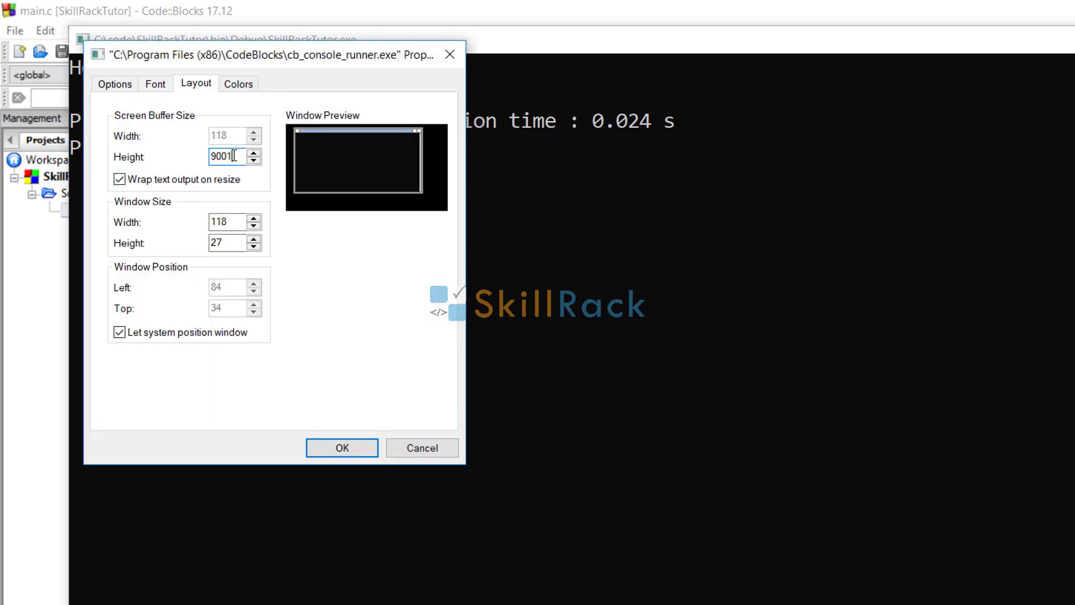
pyautogui.moveTo(235, 157); pyautogui.dragTo(145, 156)
pyautogui.write('800')
pyautogui.moveTo(230, 222); pyautogui.dragTo(118, 225)
pyautogui.write('800')
pyautogui.moveTo(229, 243); pyautogui.dragTo(146, 239)
pyautogui.write('800')
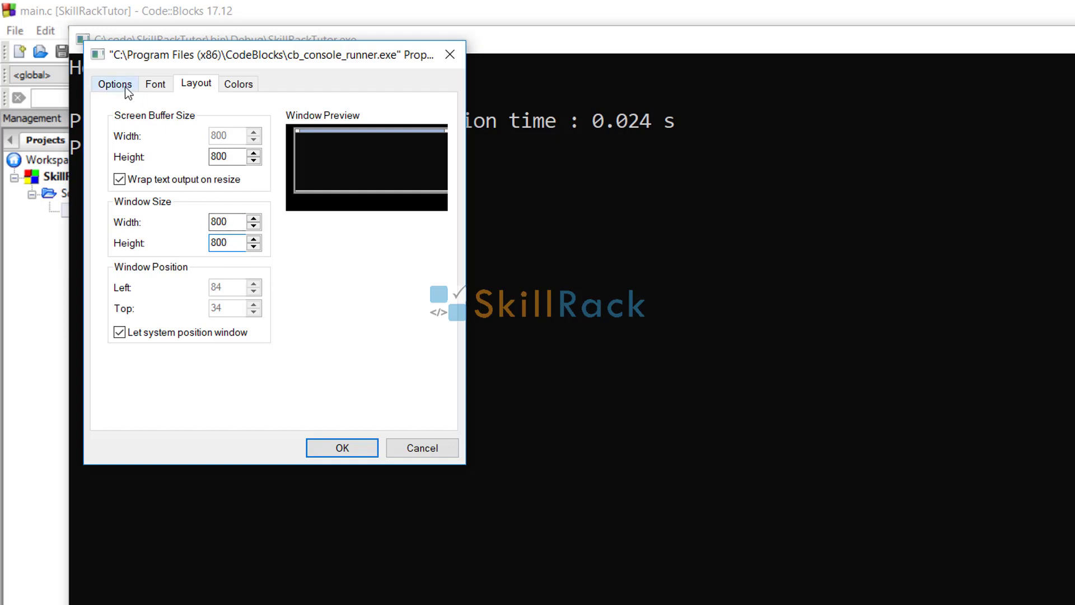
# Confirm the console properties with OK, then press Enter to close the console.
pyautogui.click(236, 84)
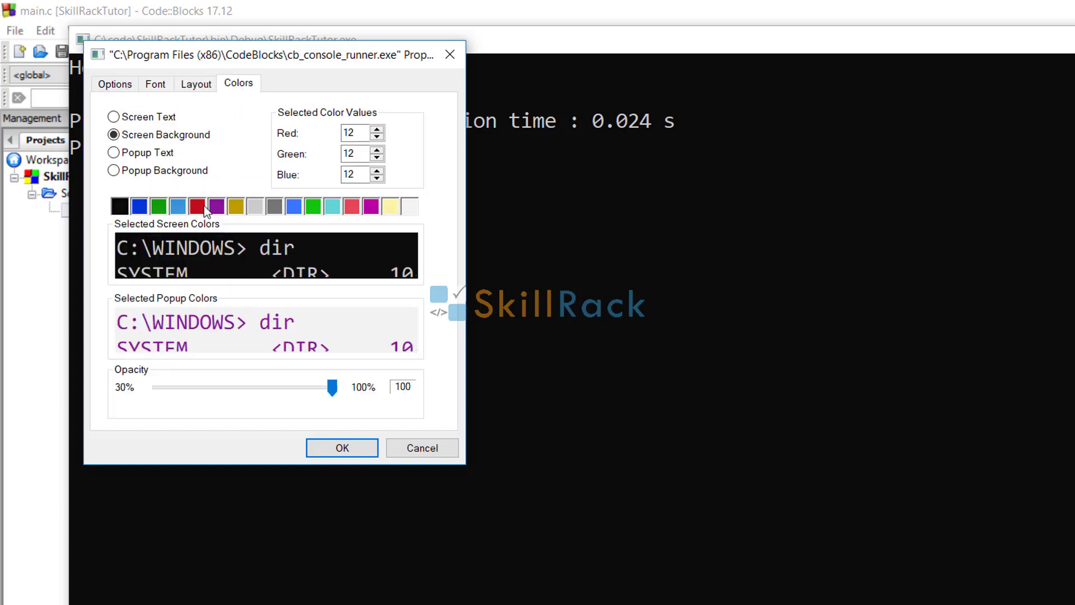
pyautogui.click(125, 207)
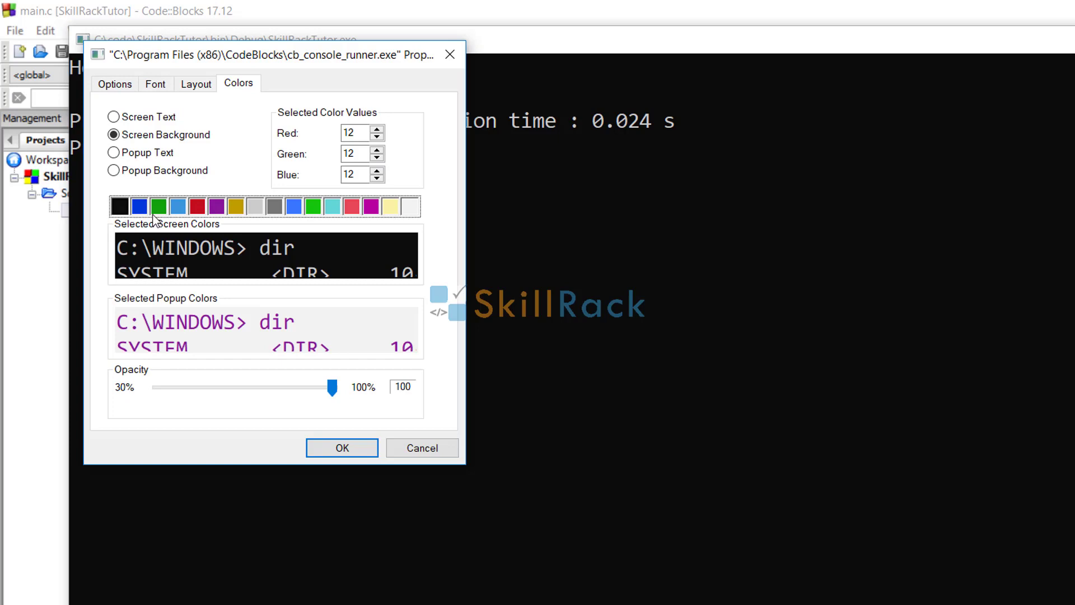
pyautogui.click(114, 83)
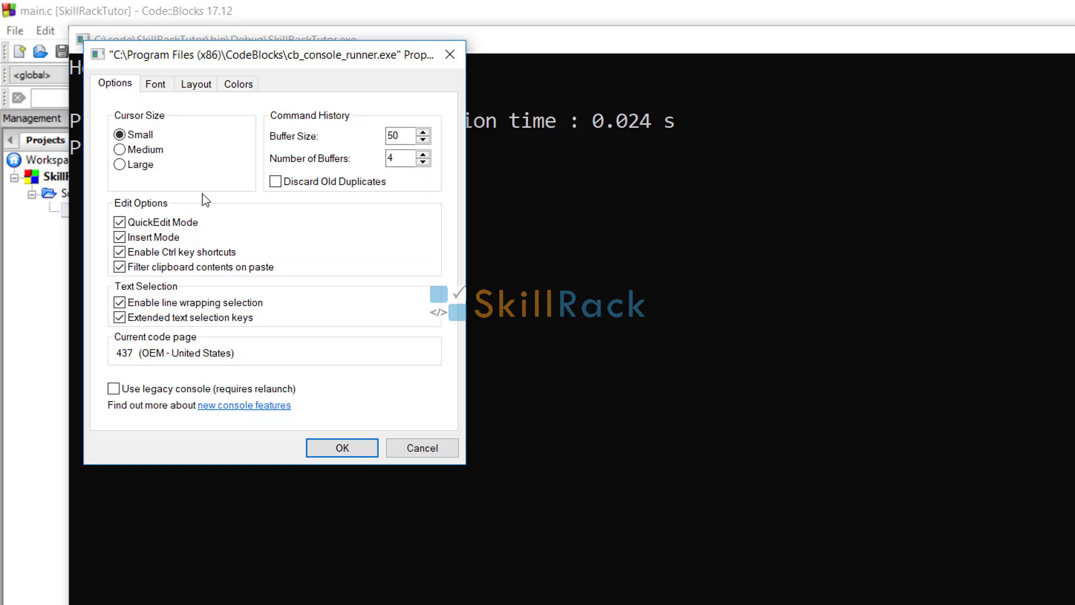
pyautogui.click(342, 447)
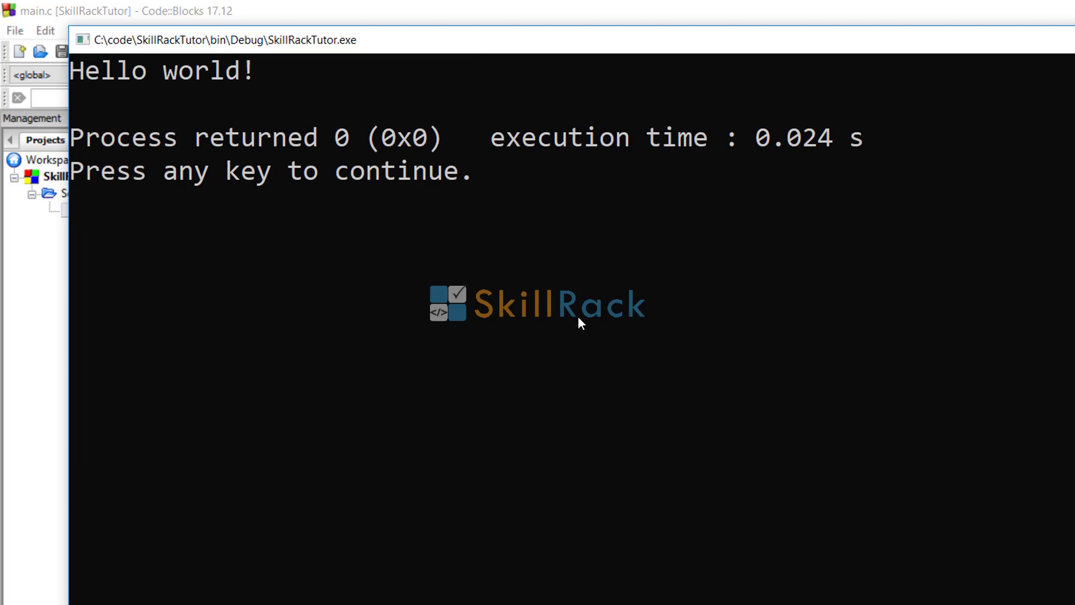
pyautogui.press('Return')
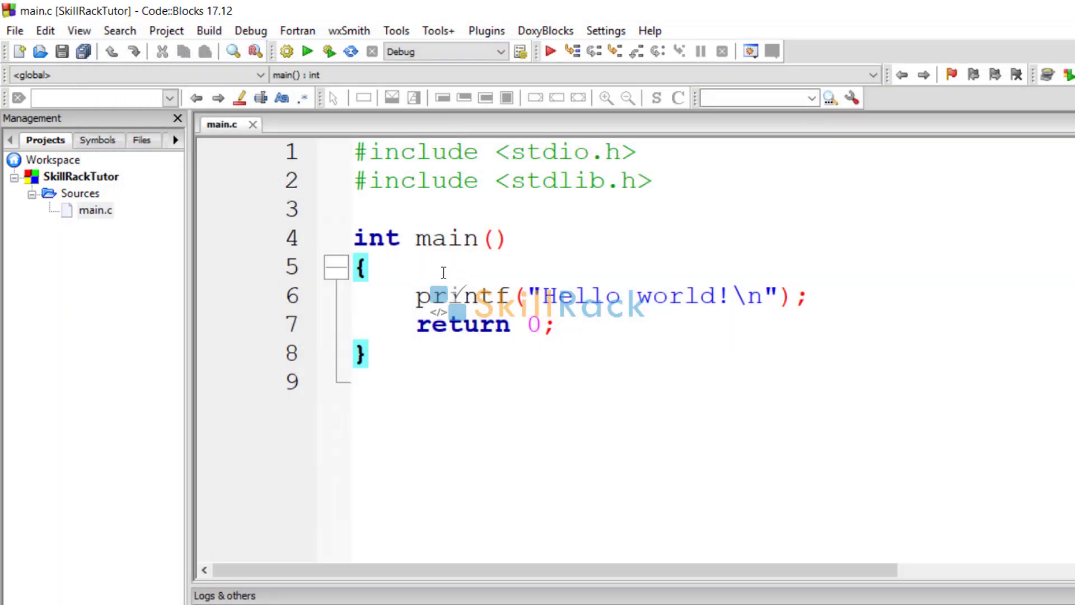